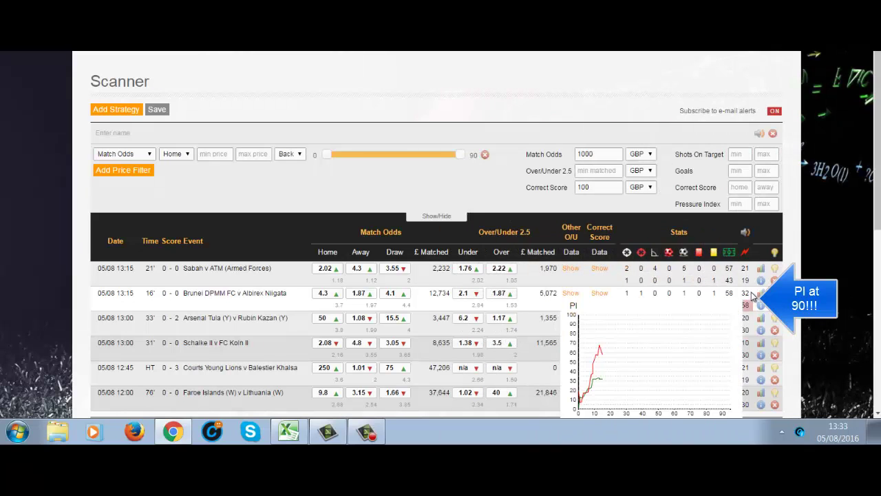
# Show the Pressure Index graph from the PI value in the Brunei DPMM FC v Albirex Niigata row.
pyautogui.moveTo(741, 308)
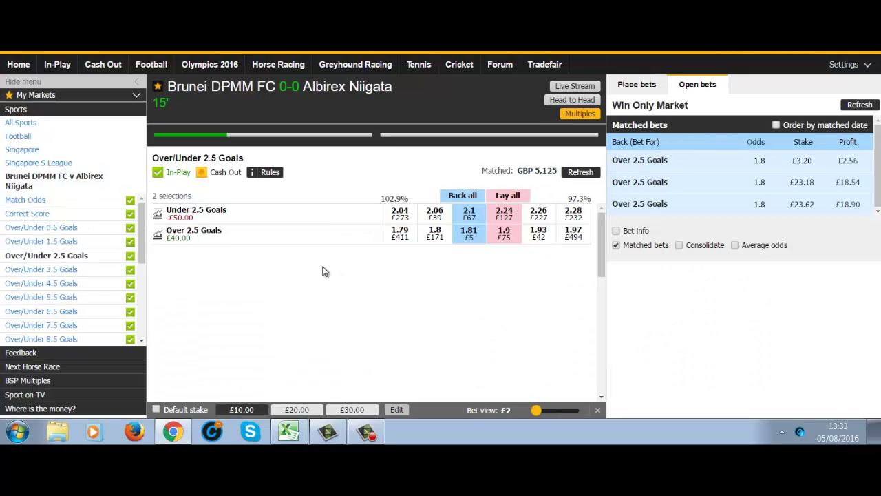
# Review the Correct Score and Over/Under 2.5 Goals open bets, then add an Over 2.5 back bet at 1.81.
pyautogui.click(75, 215)
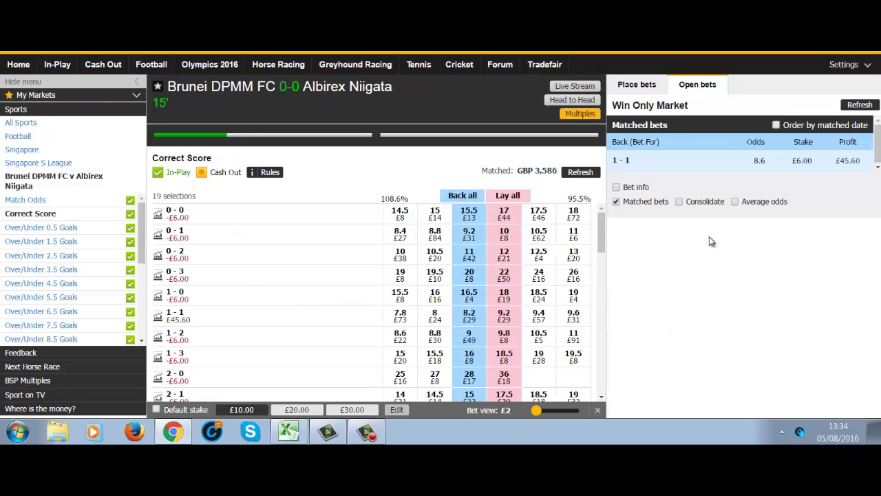
pyautogui.click(63, 256)
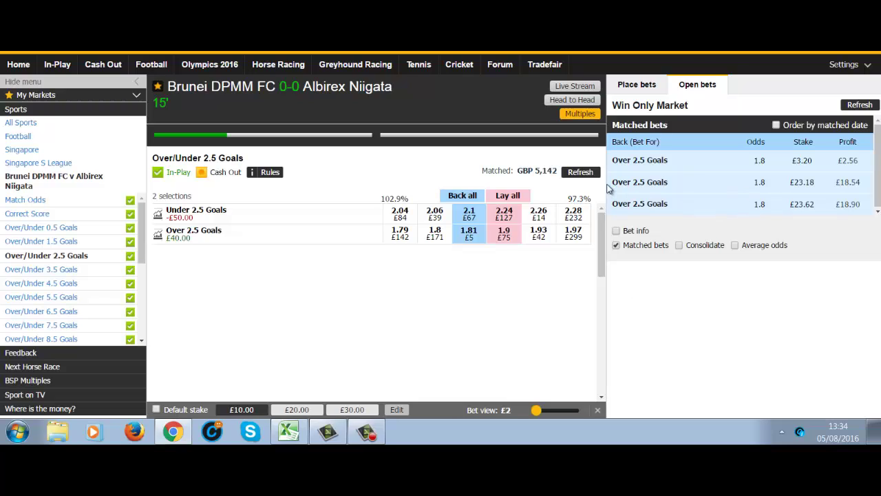
pyautogui.click(474, 235)
# Place a £6 back bet on Over 2.5 Goals at 1.85, then return to Correct Score.
pyautogui.click(787, 159)
pyautogui.click(787, 158)
pyautogui.click(787, 159)
pyautogui.click(787, 159)
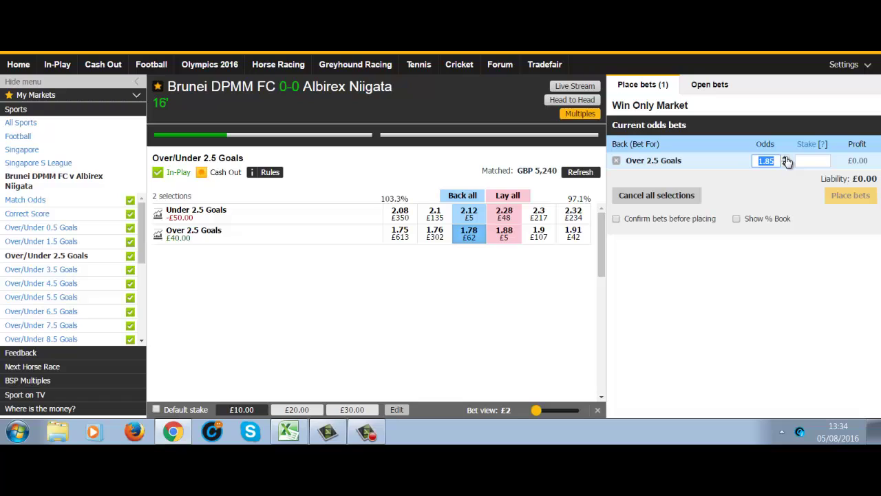
pyautogui.click(813, 159)
pyautogui.write('6')
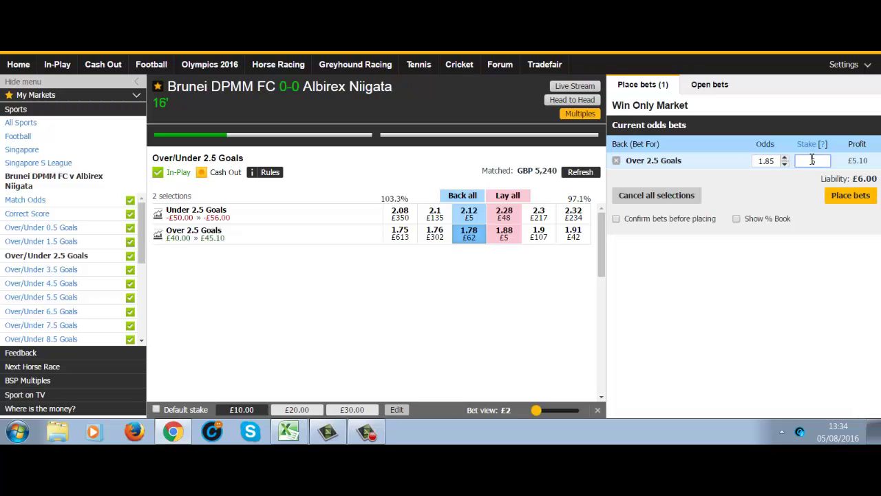
pyautogui.click(850, 197)
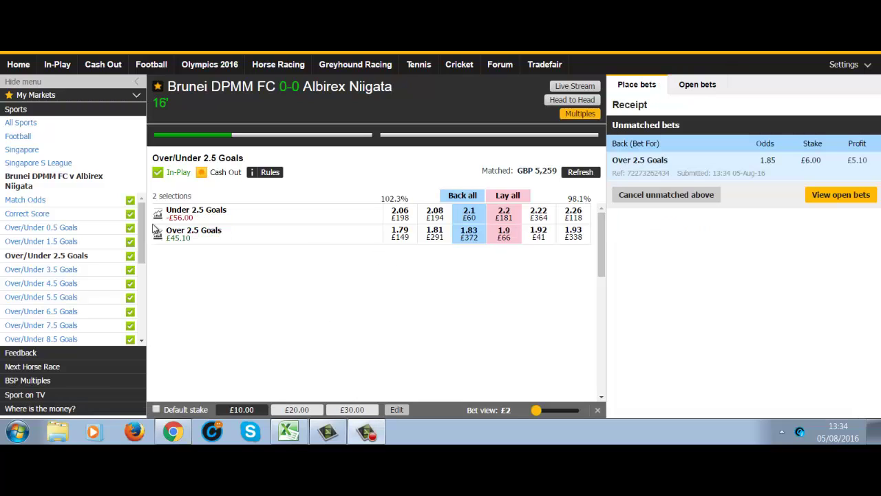
pyautogui.click(90, 219)
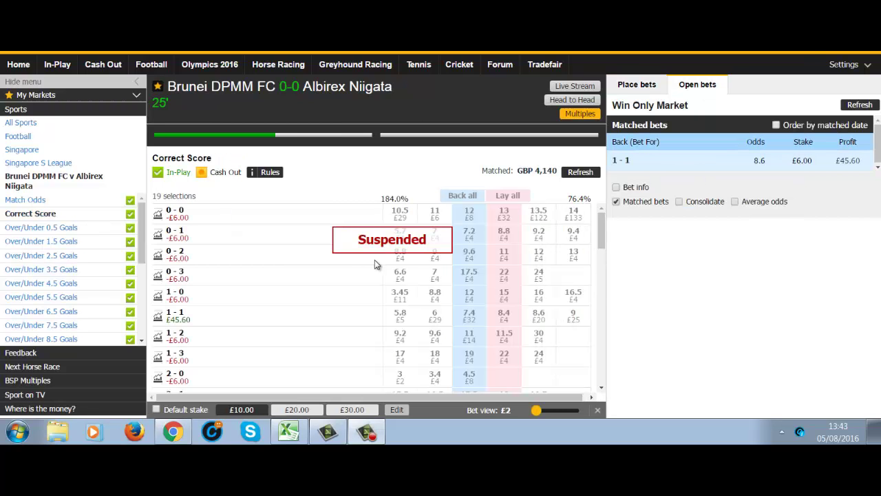
# Switch from Betfair back to the scanner's live match list with Alt+Tab.
pyautogui.hotkey('alt', 'Tab')
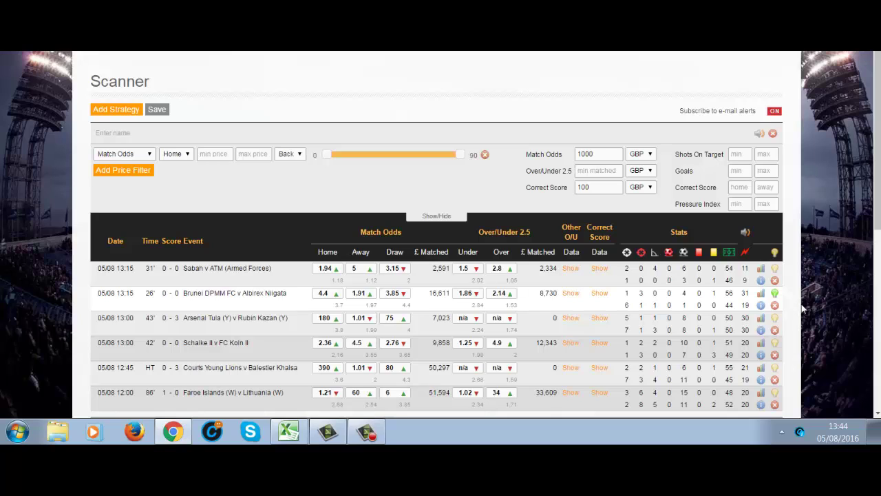
# Scroll down toward the LTD Combo settings and view the Brunei row's Pressure Index graph.
pyautogui.moveTo(877, 200); pyautogui.dragTo(877, 248)
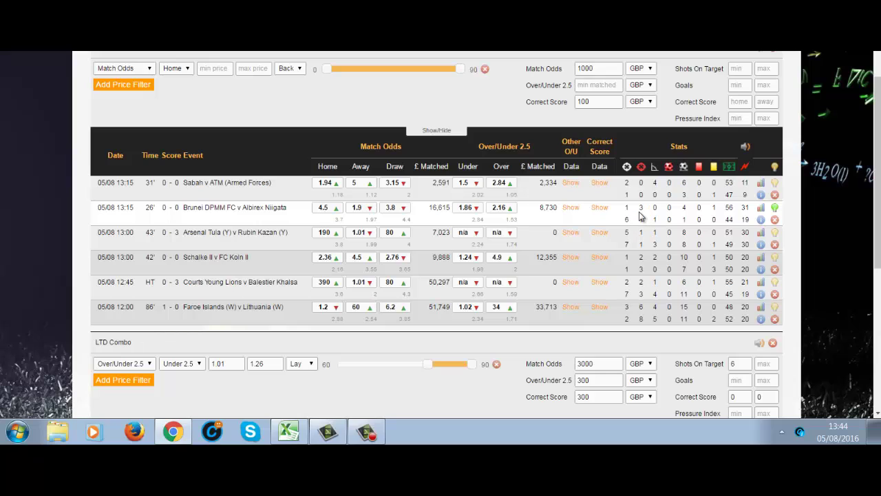
pyautogui.moveTo(750, 210)
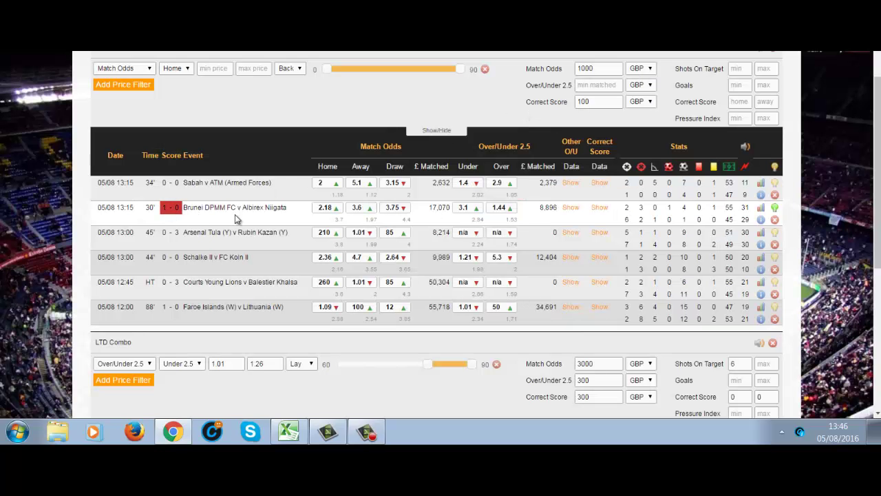
pyautogui.moveTo(879, 190); pyautogui.dragTo(880, 113)
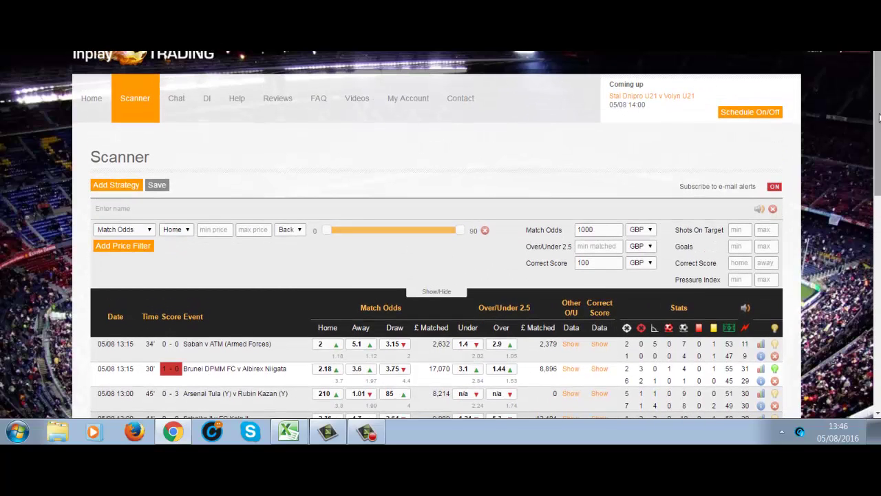
pyautogui.click(755, 113)
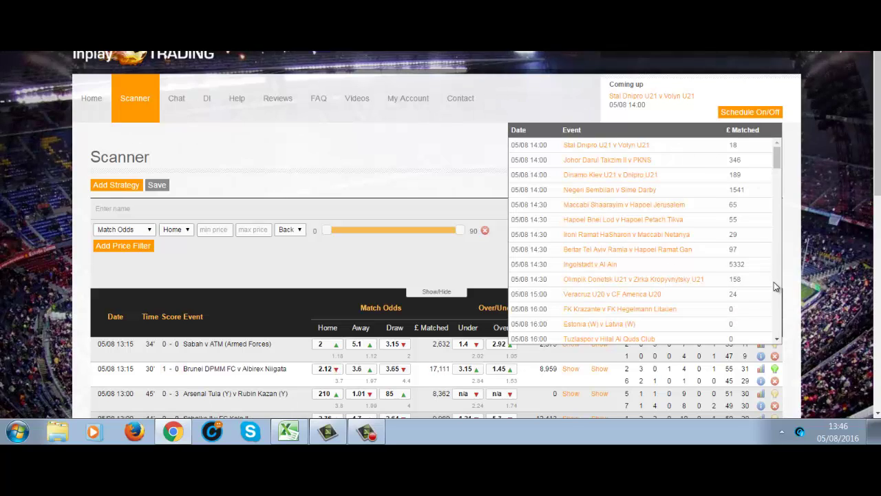
pyautogui.scroll(-5, 774, 281)
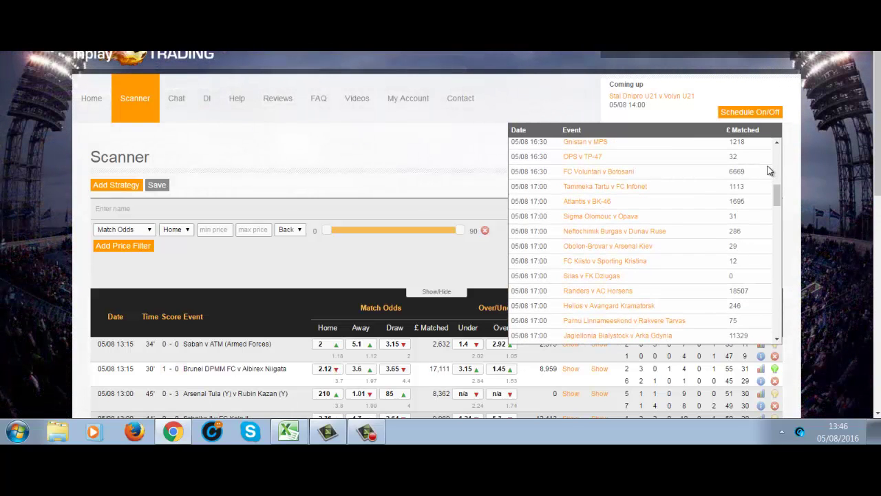
pyautogui.click(751, 114)
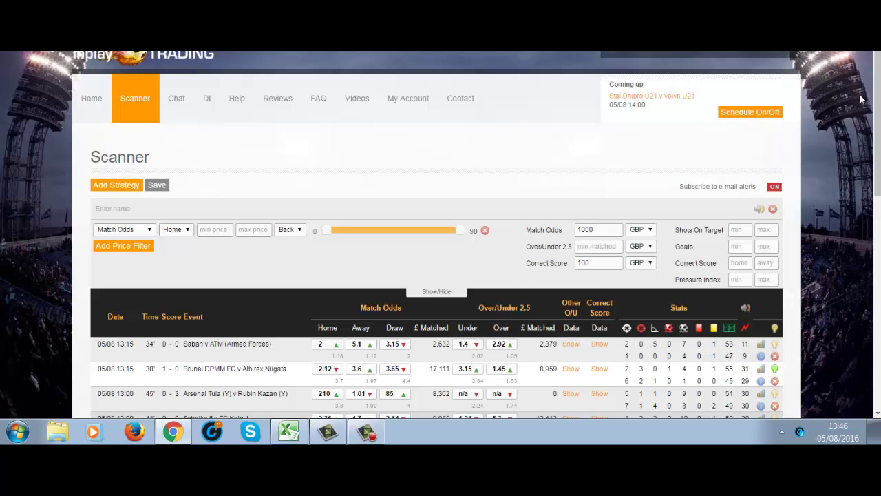
pyautogui.moveTo(879, 104); pyautogui.dragTo(880, 149)
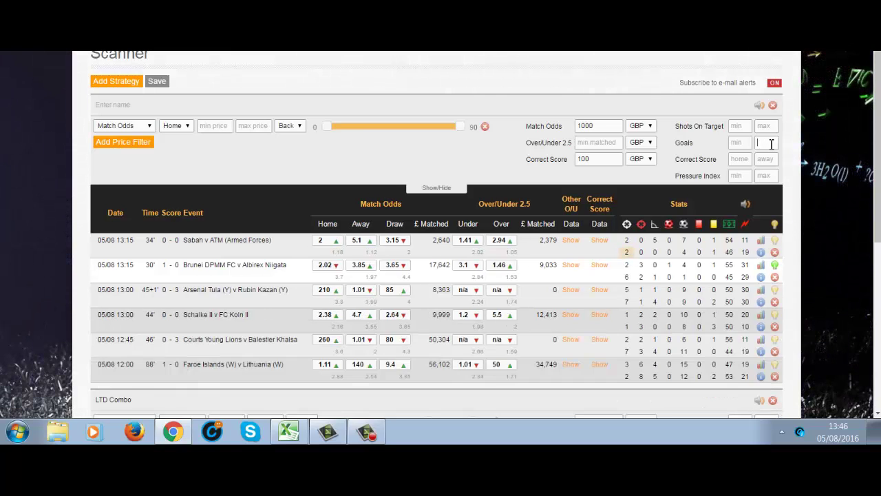
pyautogui.click(745, 126)
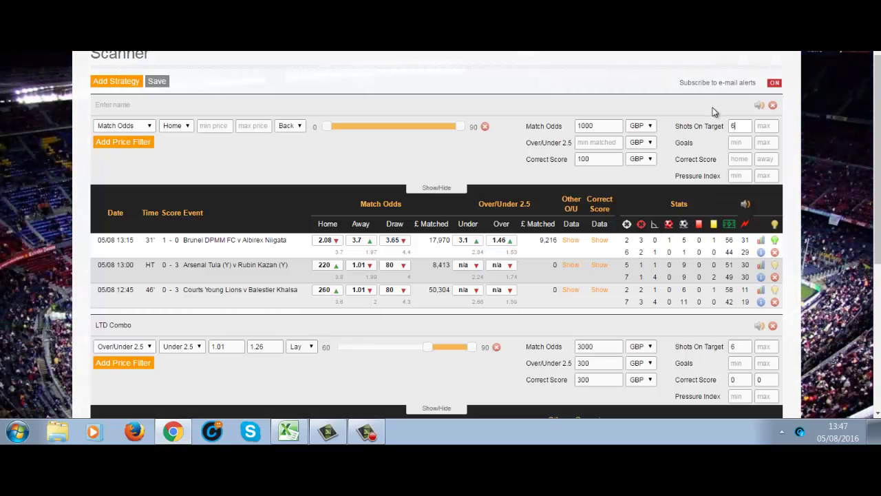
pyautogui.press('BackSpace')
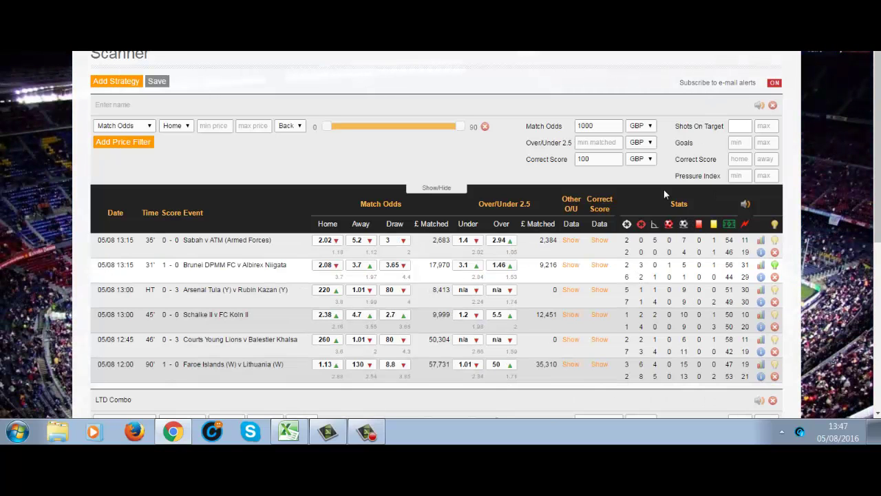
pyautogui.scroll(-1, 680, 225)
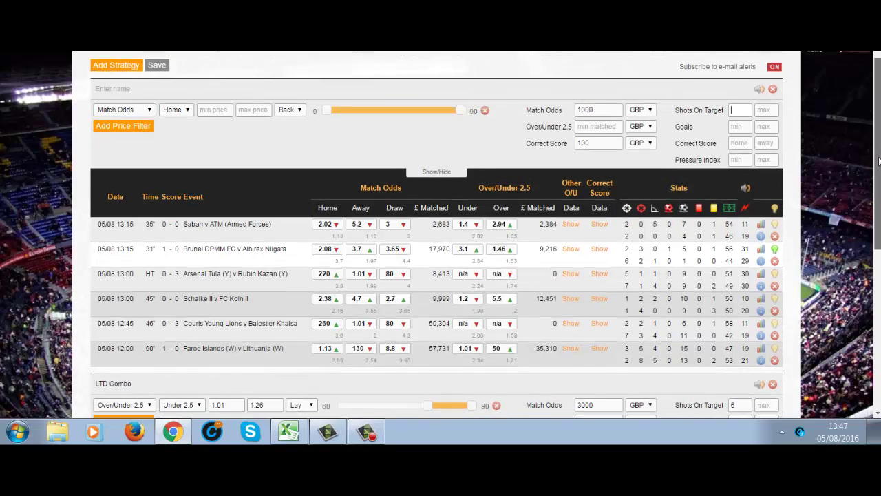
pyautogui.moveTo(328, 165)
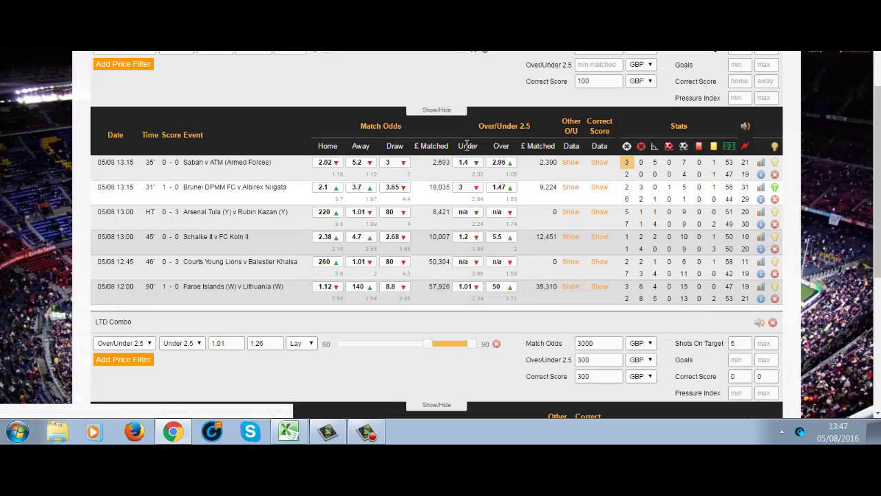
pyautogui.moveTo(471, 163)
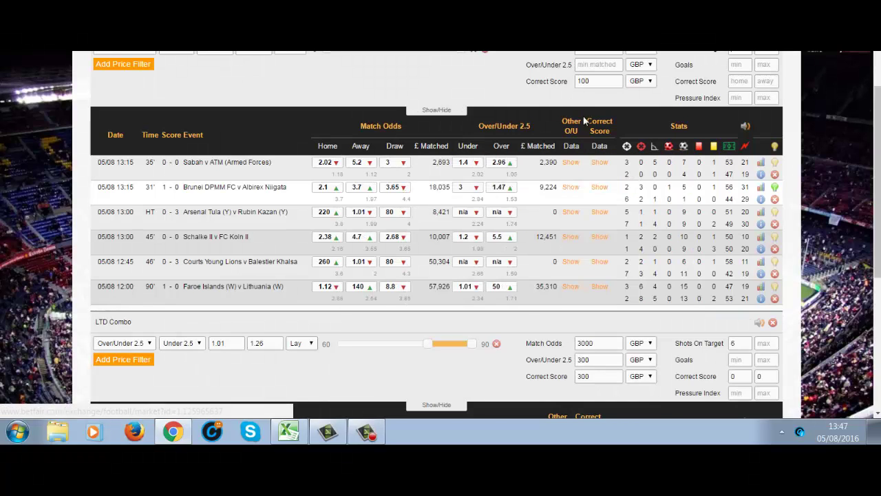
pyautogui.moveTo(570, 169)
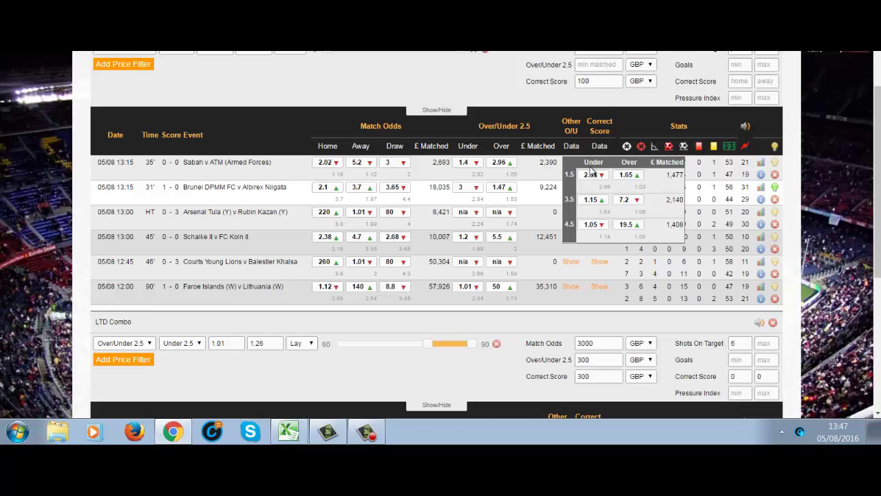
pyautogui.moveTo(605, 166)
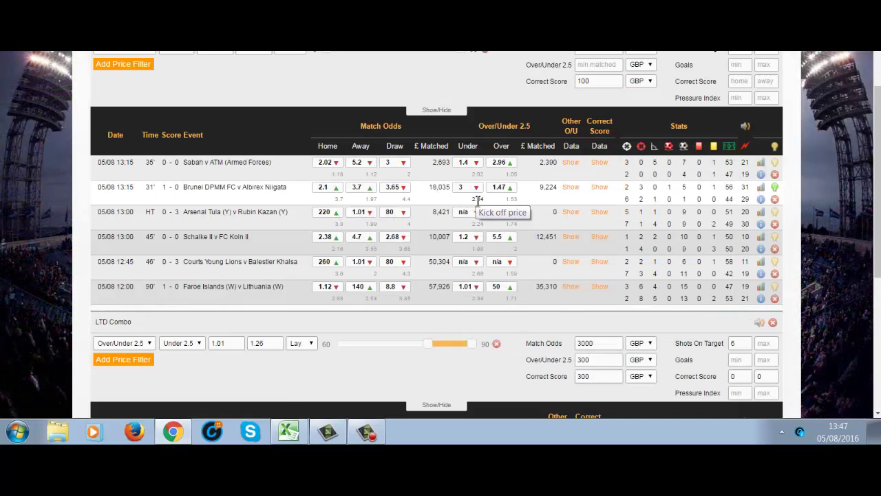
pyautogui.moveTo(629, 201)
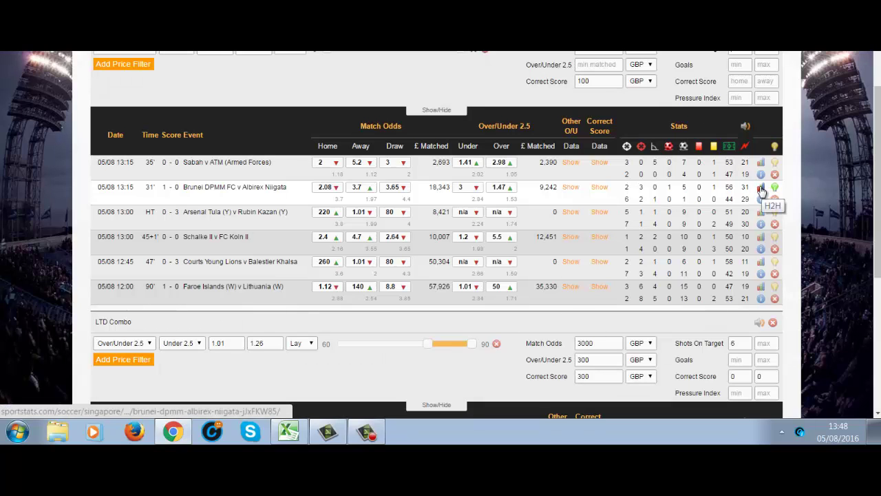
pyautogui.moveTo(762, 190)
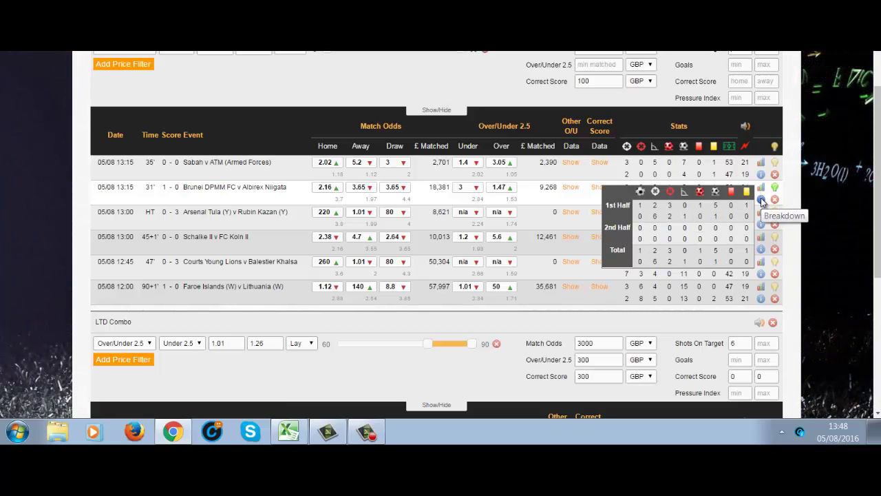
pyautogui.moveTo(762, 275)
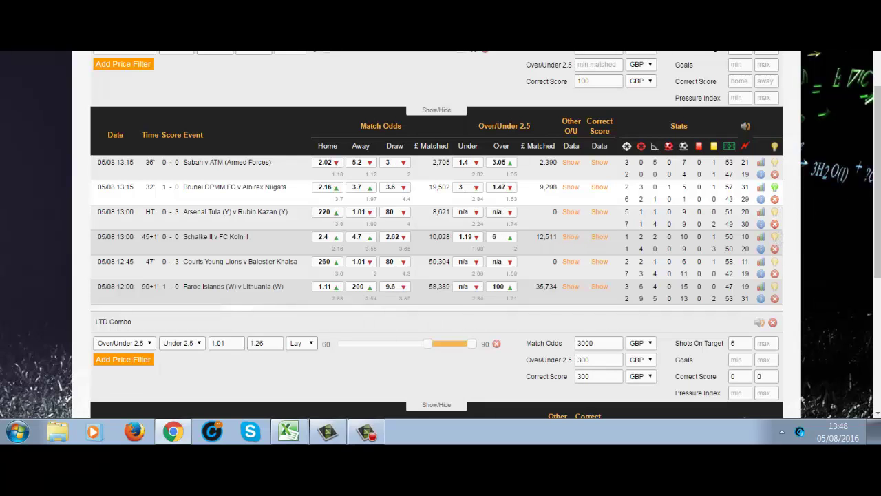
pyautogui.moveTo(879, 149); pyautogui.dragTo(879, 74)
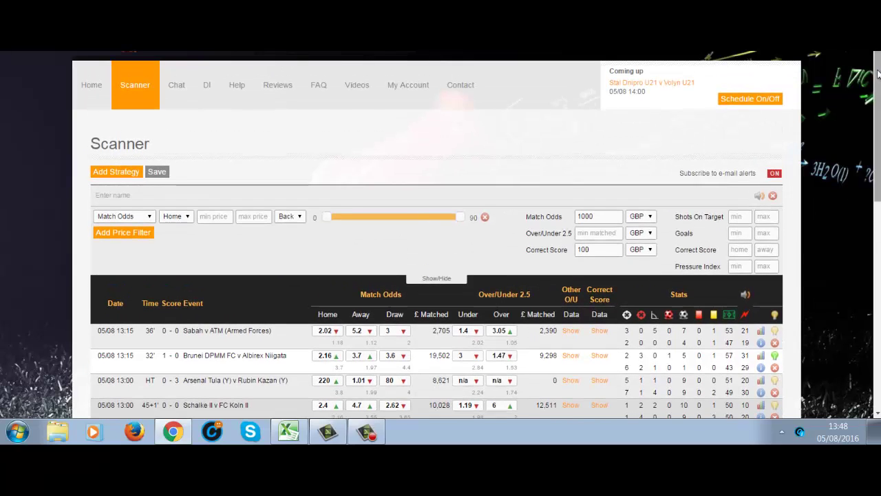
# Scroll past the match table to the LTD Combo and PI strategy panels.
pyautogui.scroll(-1, 879, 207)
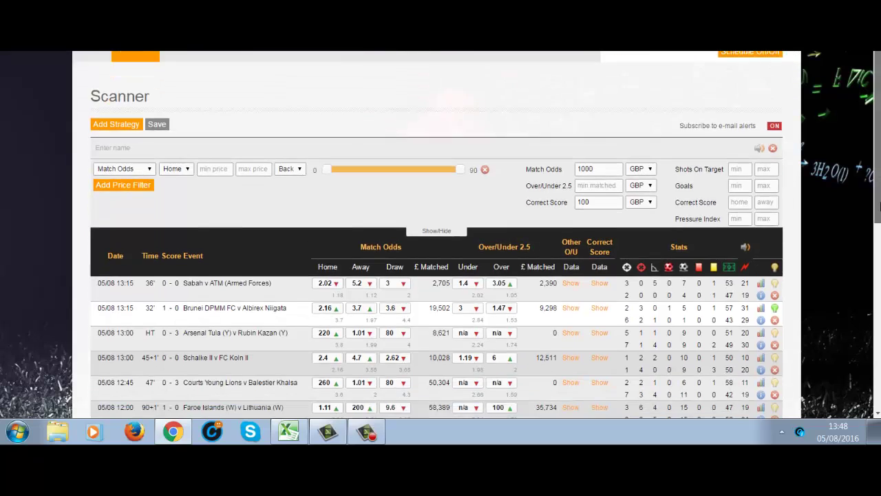
pyautogui.scroll(-6, 879, 206)
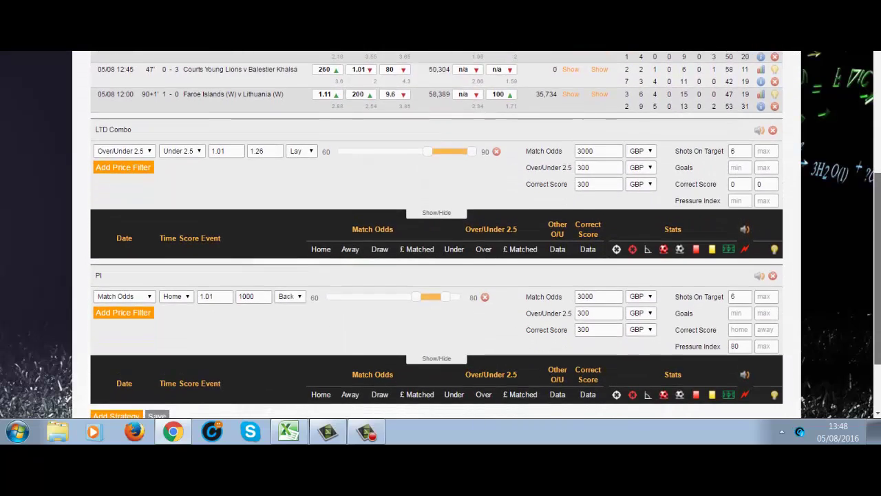
pyautogui.scroll(-1, 880, 207)
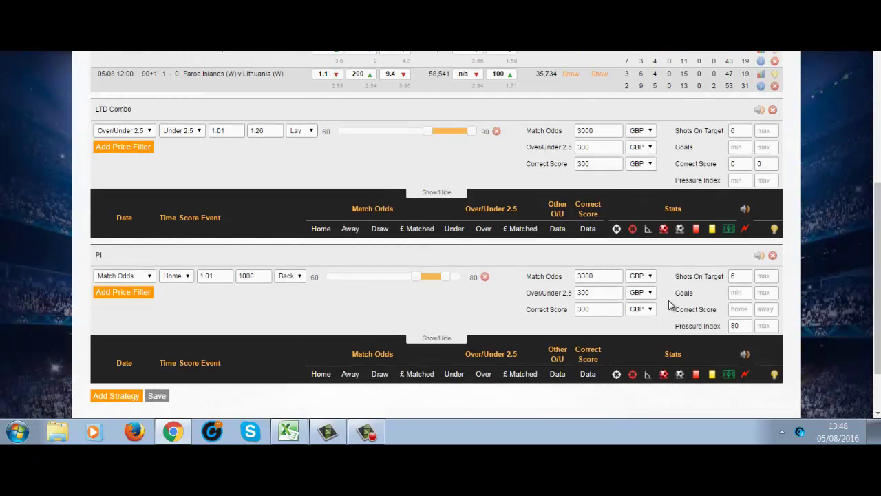
pyautogui.scroll(-1, 877, 260)
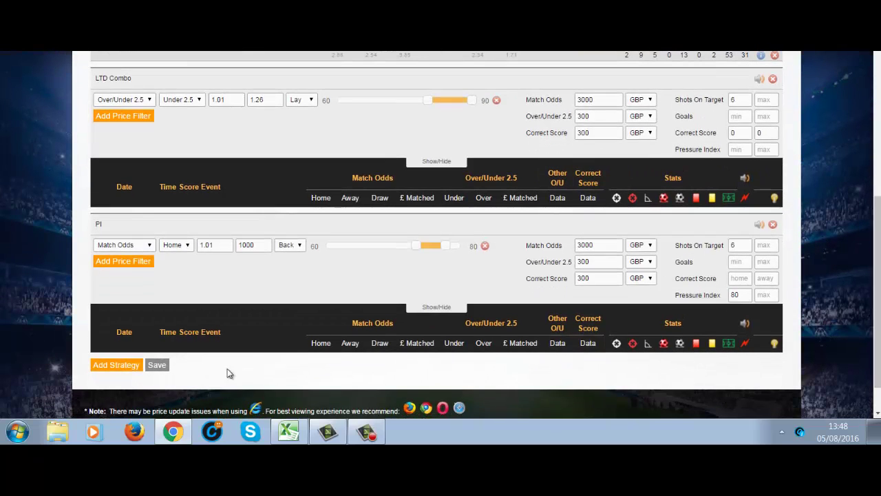
pyautogui.click(129, 367)
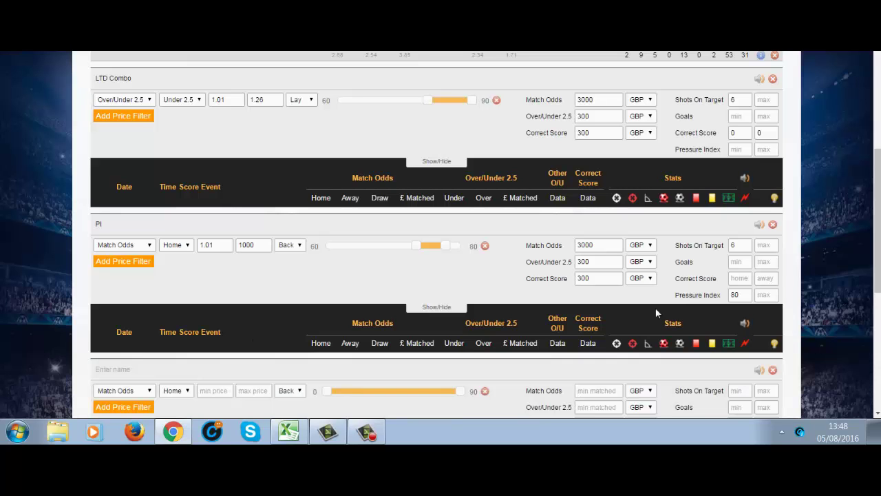
pyautogui.scroll(-2, 655, 308)
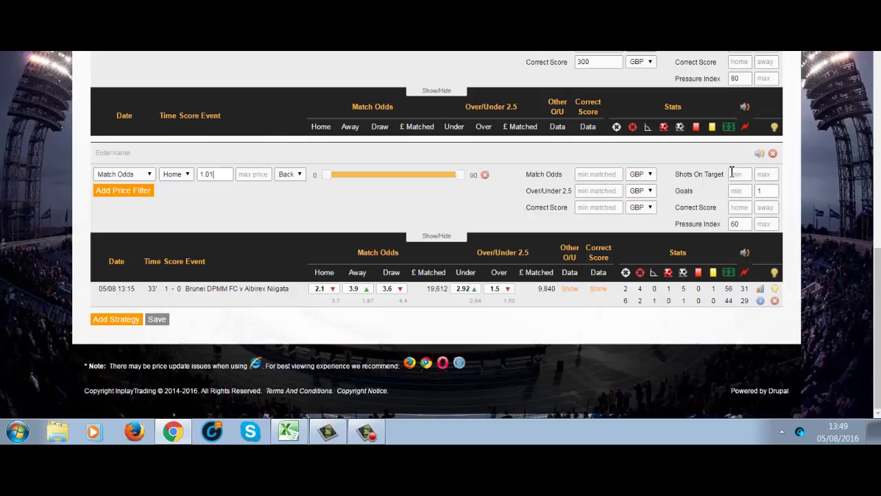
pyautogui.click(596, 175)
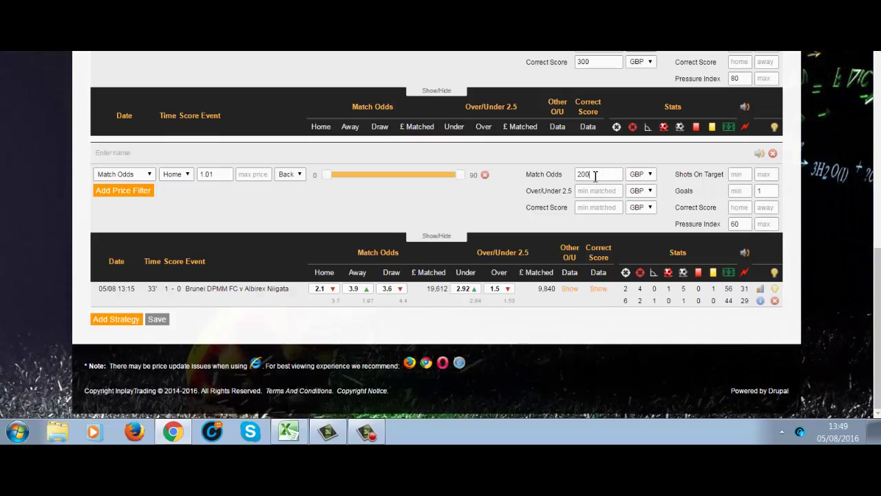
pyautogui.write('20000')
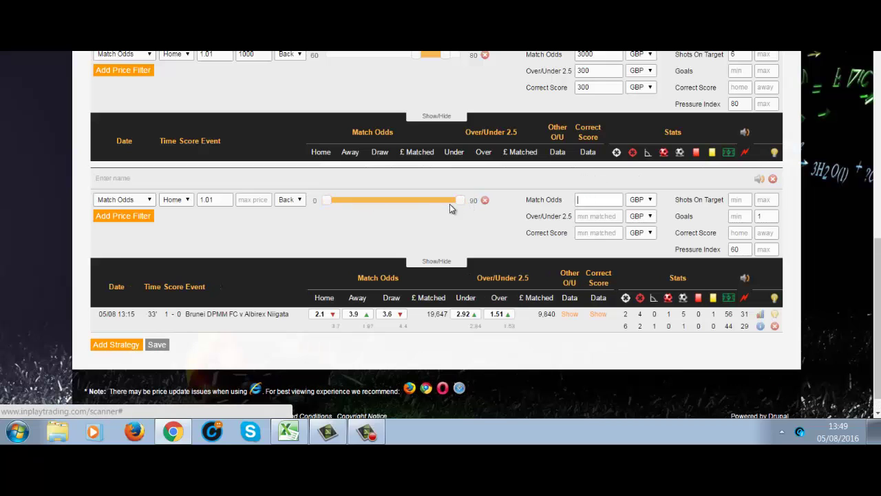
pyautogui.moveTo(462, 202); pyautogui.dragTo(348, 204)
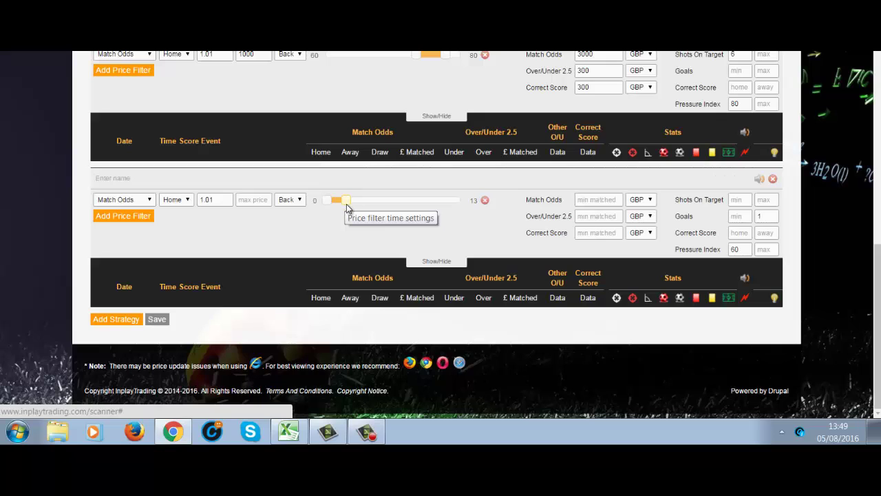
pyautogui.moveTo(346, 204); pyautogui.dragTo(427, 206)
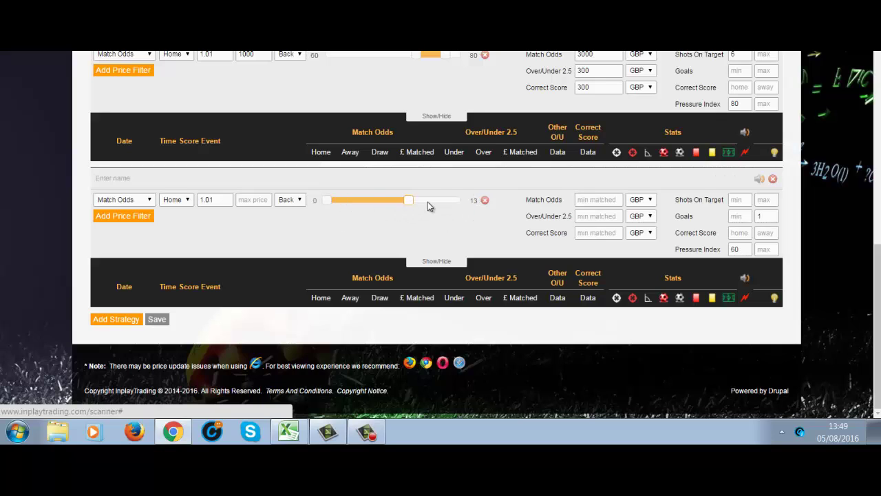
pyautogui.moveTo(331, 208); pyautogui.dragTo(381, 202)
pyautogui.click(369, 207)
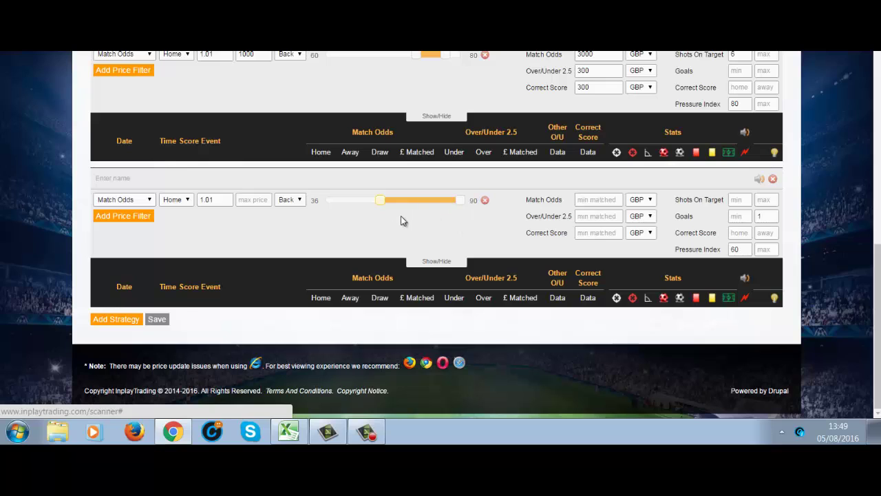
pyautogui.moveTo(380, 201); pyautogui.dragTo(319, 201)
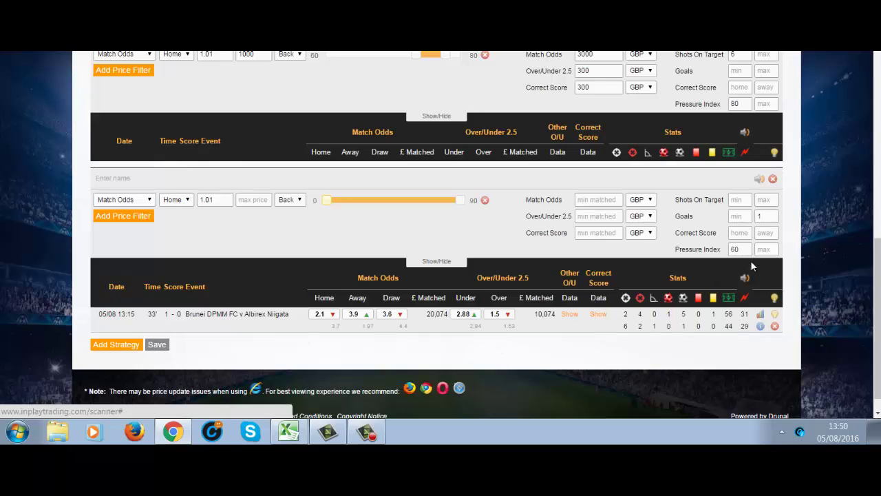
pyautogui.click(773, 179)
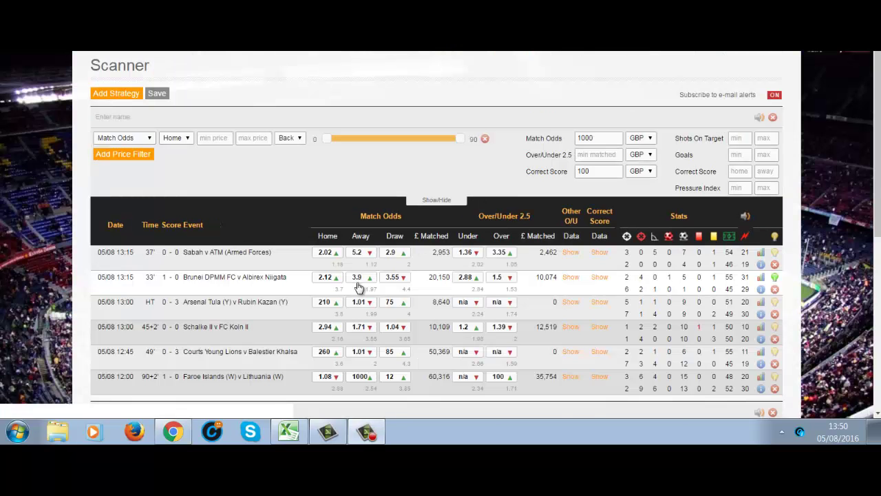
# Check the refreshed live table, then bring up Brunei DPMM v Albirex Niigata's Betfair Correct Score market.
pyautogui.moveTo(359, 283)
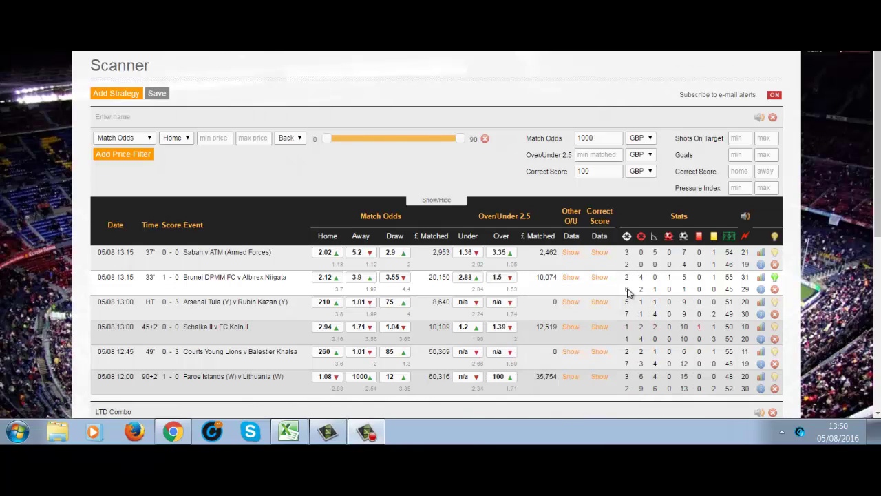
pyautogui.moveTo(632, 289)
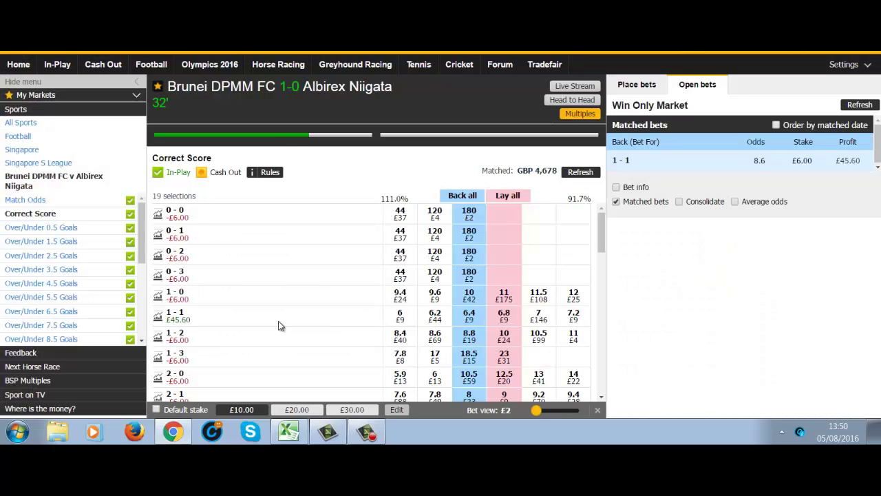
# Show the Over/Under 2.5 Goals market and its matched Over 2.5 bets in Open bets.
pyautogui.click(66, 256)
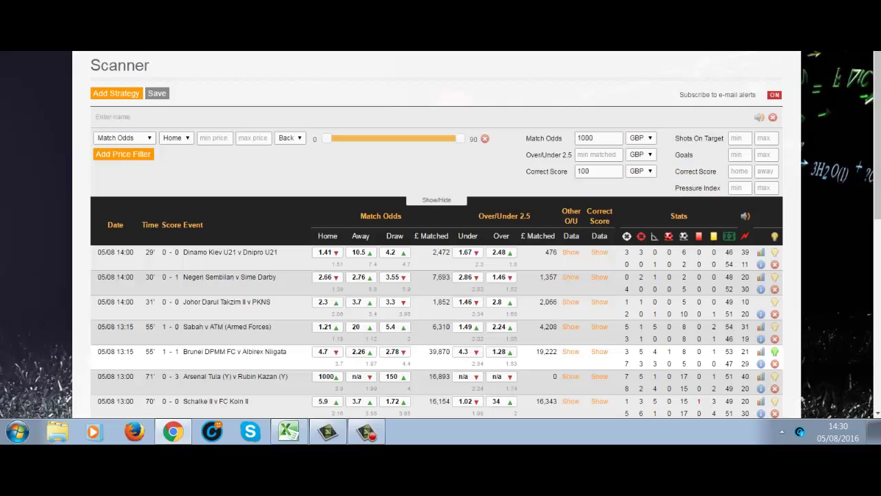
# Check the Brunei match stats at 1-1 in the 87th minute, then return to the scanner.
pyautogui.scroll(-3, 877, 414)
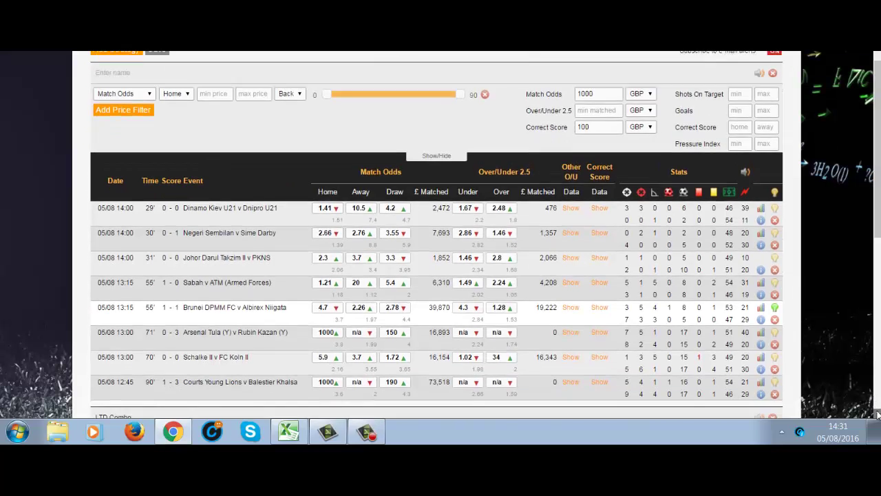
pyautogui.scroll(-2, 877, 414)
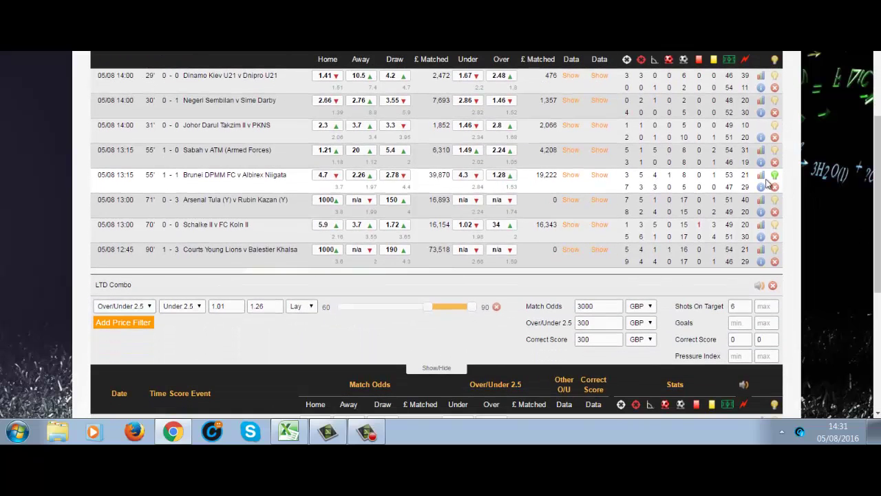
pyautogui.moveTo(762, 187)
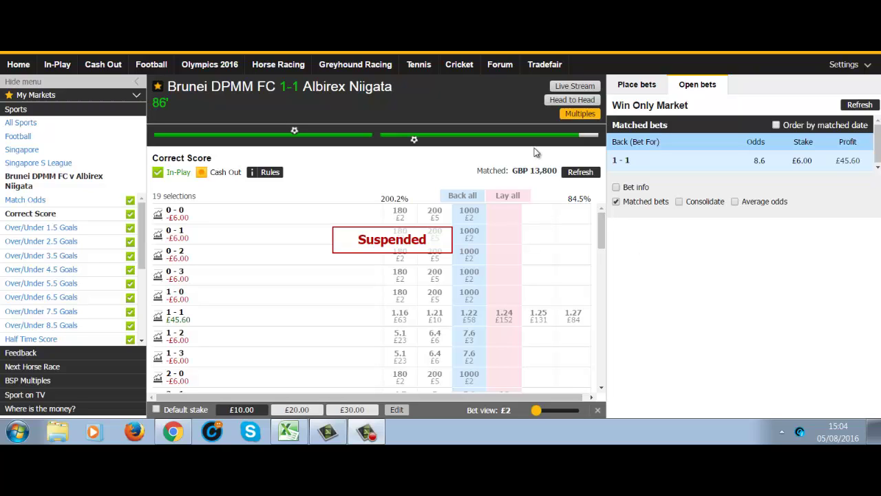
pyautogui.hotkey('alt', 'Tab')
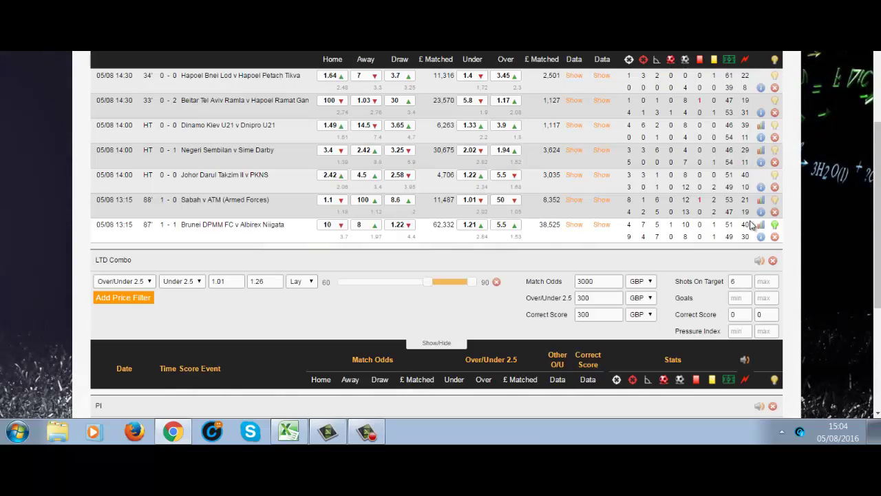
# View the Brunei row's PI chart, then return to the Betfair Correct Score market with the 1-1 bet.
pyautogui.moveTo(747, 224)
pyautogui.moveTo(631, 237)
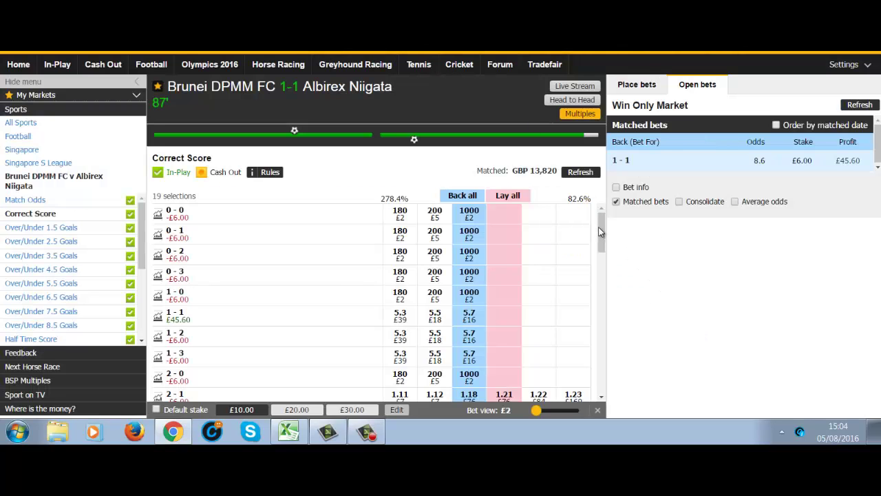
# Review the Over/Under 2.5 Goals bets on the Brunei match, then return to the Scanner.
pyautogui.moveTo(600, 228); pyautogui.dragTo(600, 248)
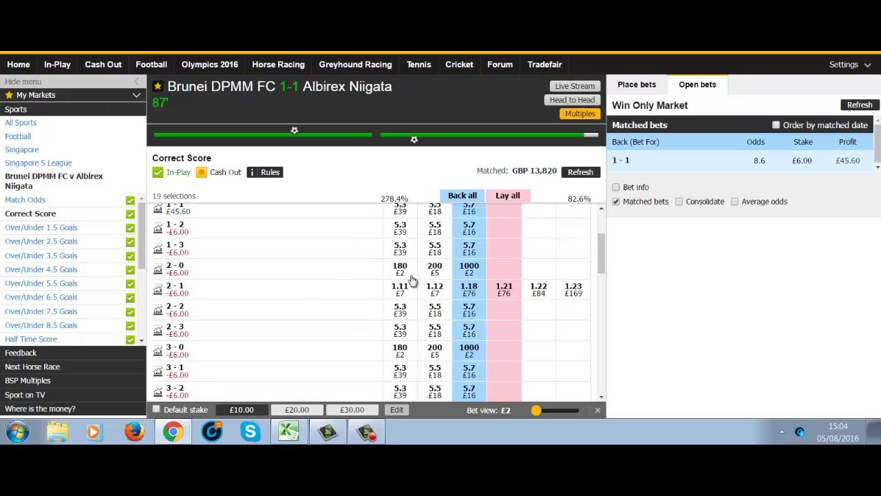
pyautogui.click(88, 242)
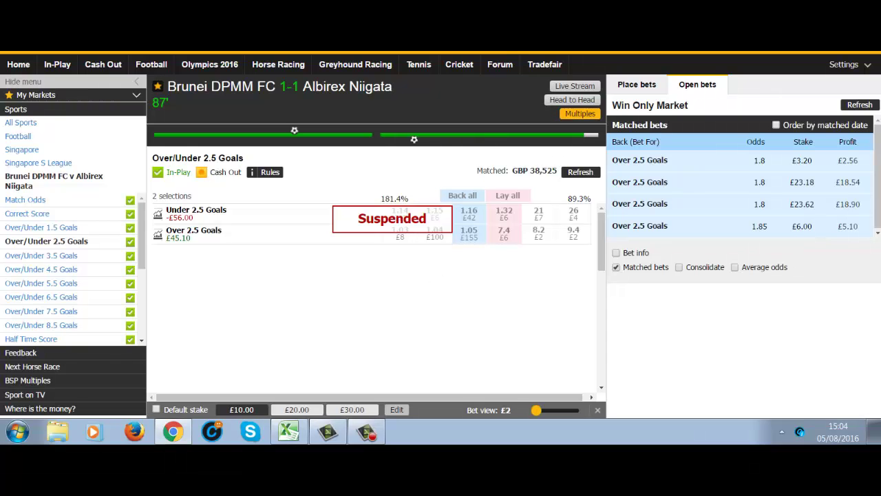
pyautogui.hotkey('alt', 'Tab')
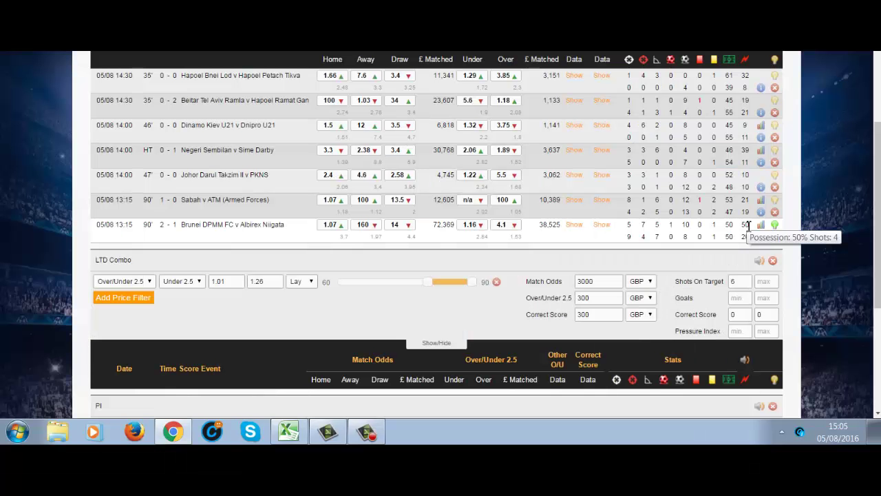
# Display the Pressure Index line chart for Brunei DPMM v Albirex Niigata at 2-1, 90'.
pyautogui.moveTo(746, 221)
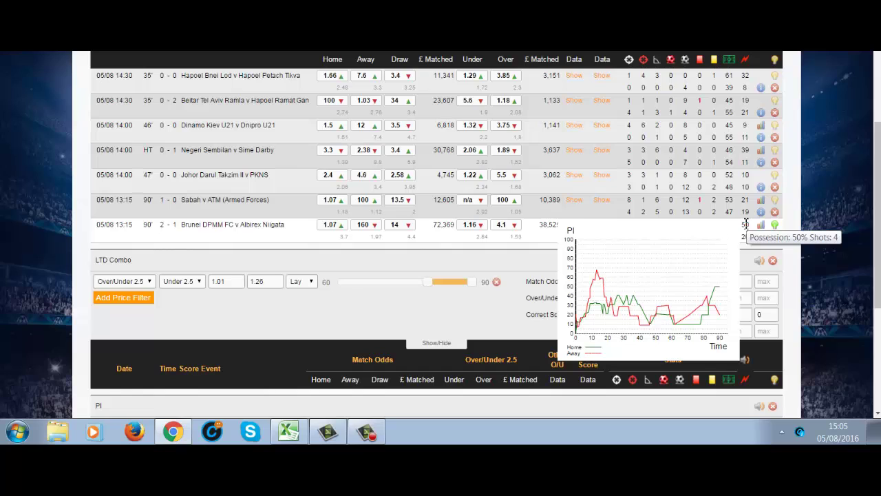